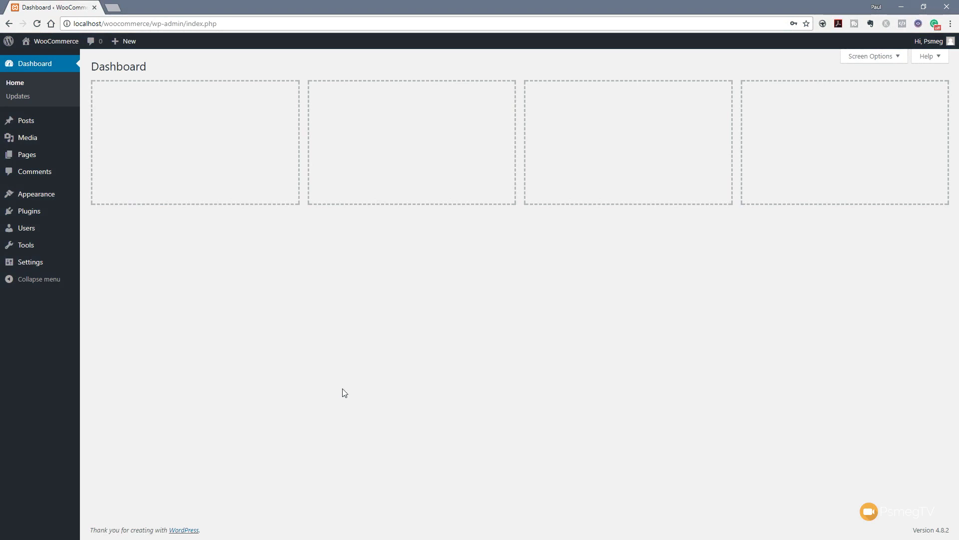
Search the plugin directory for 'woocommerce', then install and activate the WooCommerce plugin
mouse_move(32, 217)
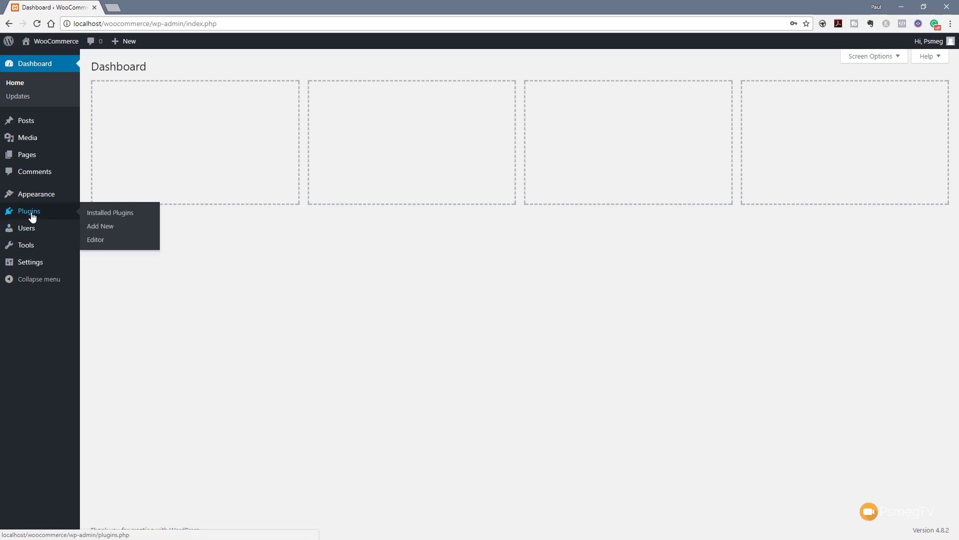
click(100, 224)
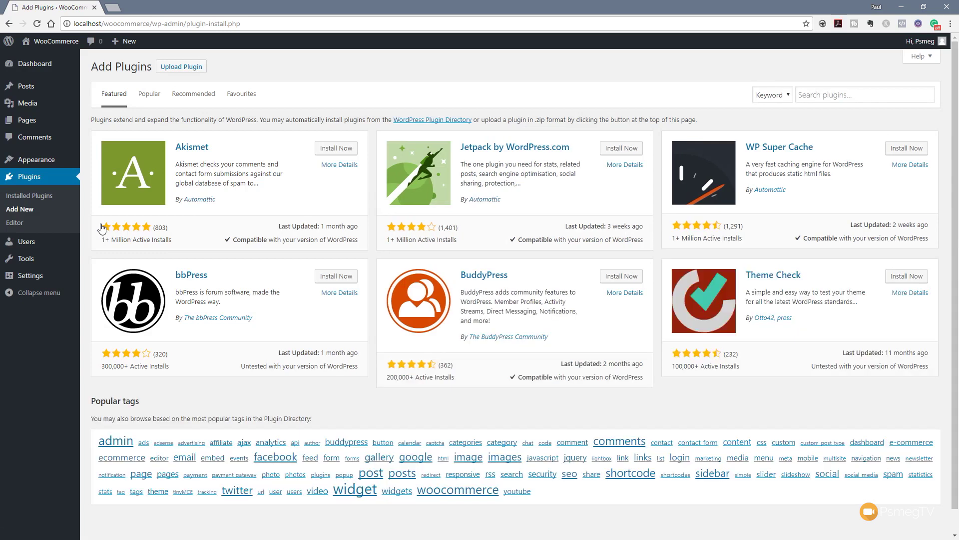
click(861, 98)
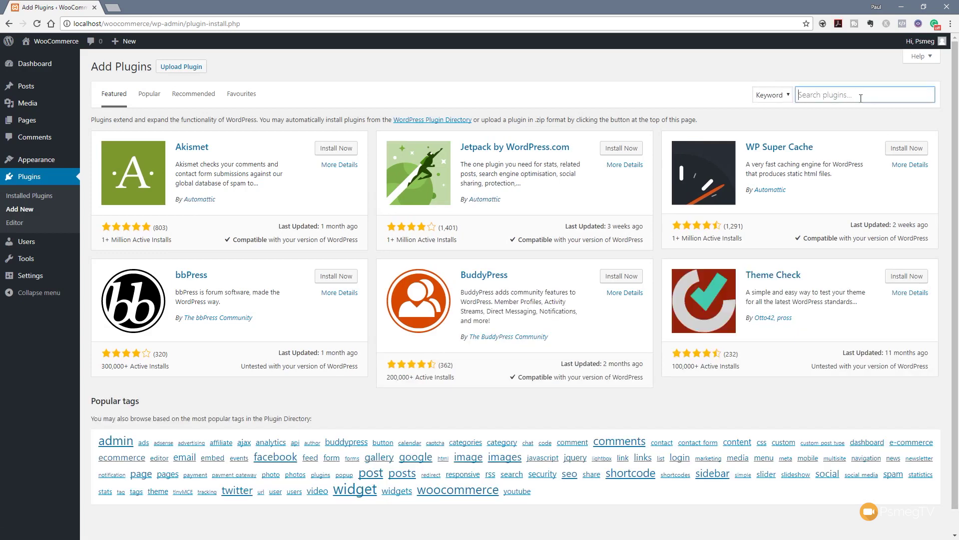
text(woocommerce)
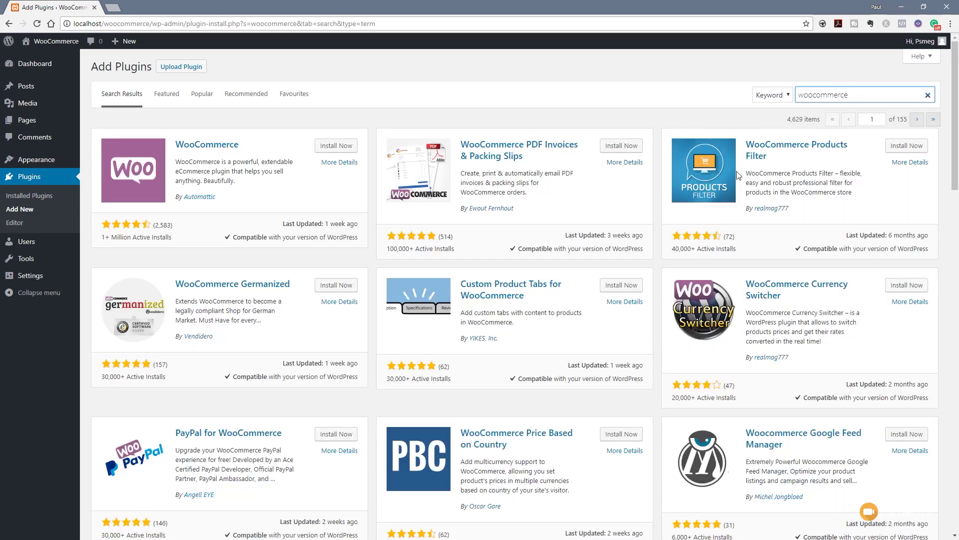
click(341, 150)
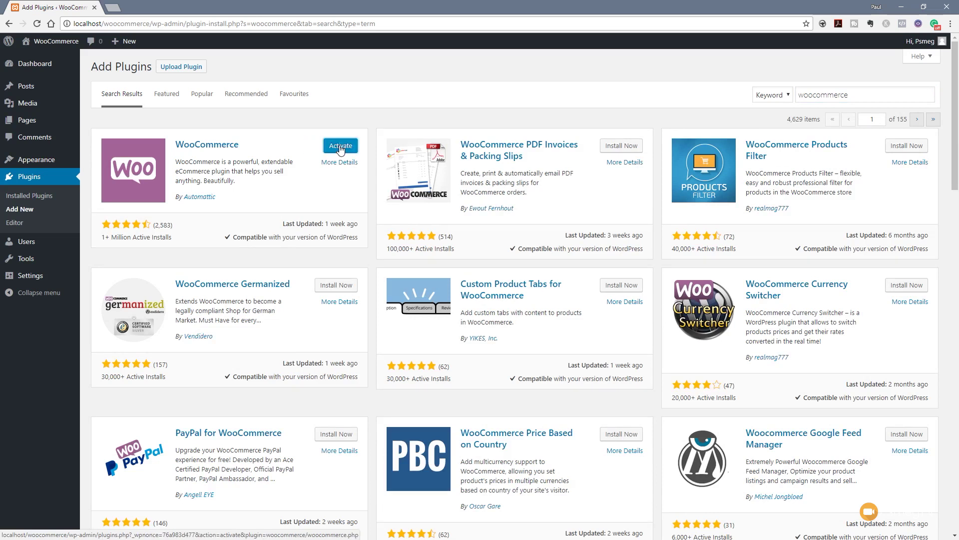
click(341, 148)
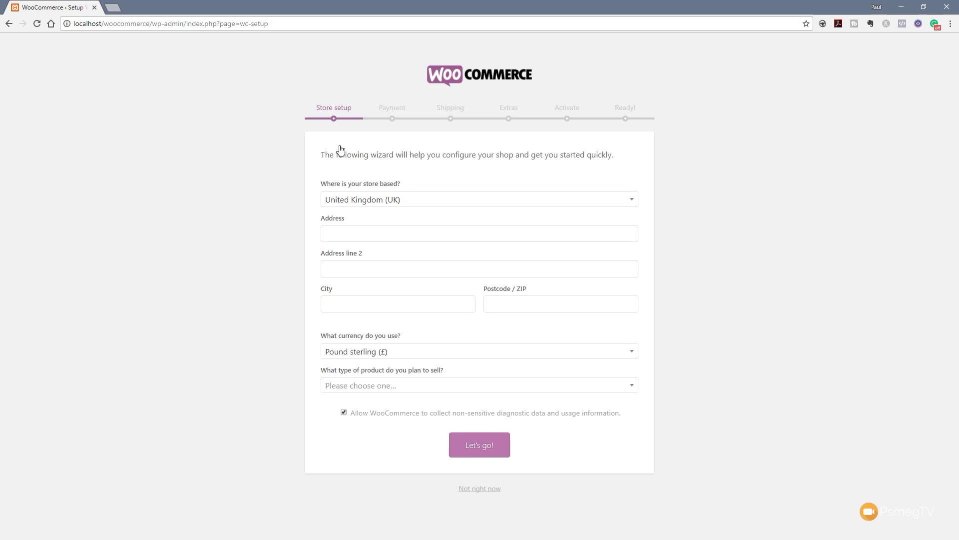
Enter 'My Address' as the street address, 'My City' as the city, and the store's postcode
click(401, 234)
text(My Address)
click(345, 305)
text(My City)
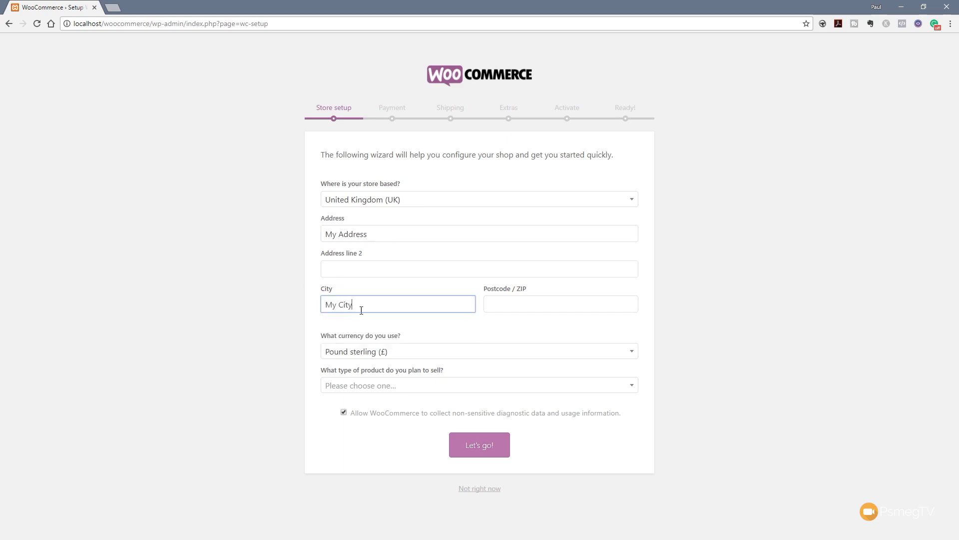
click(519, 307)
text(NP)
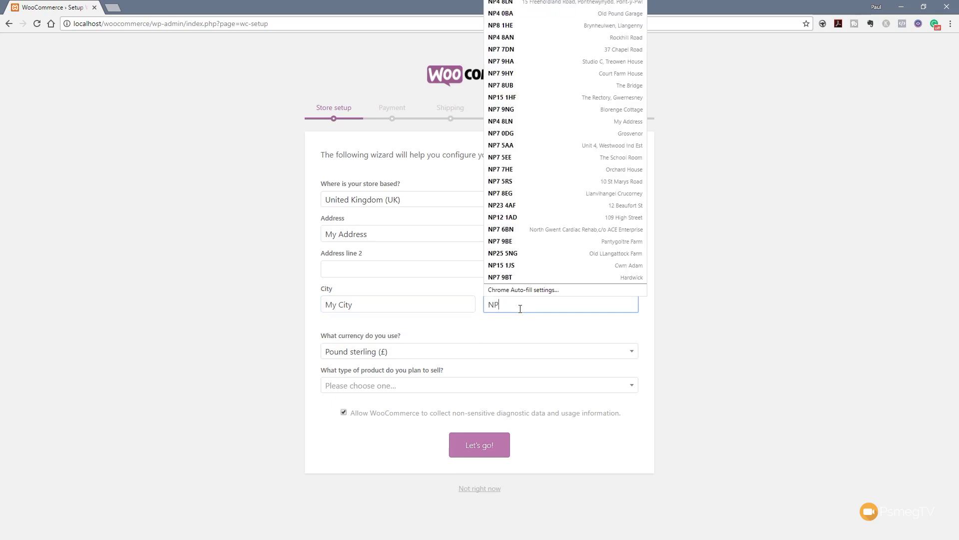
text(7 4)
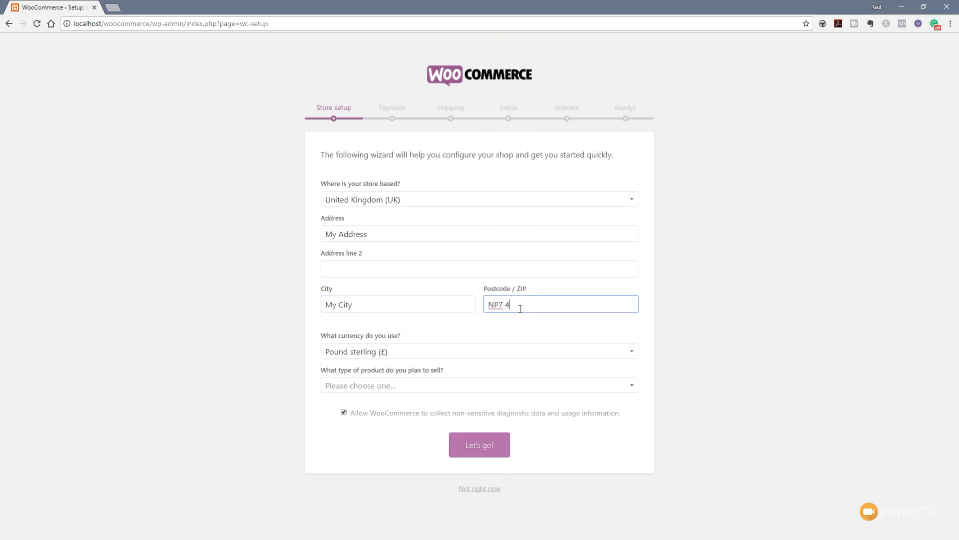
text(HF)
click(419, 333)
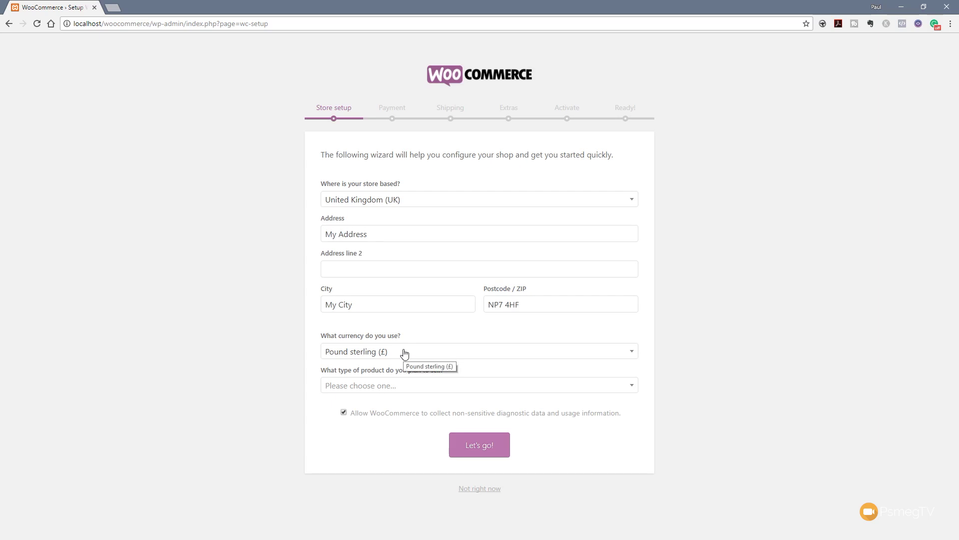
Choose 'I plan to sell both physical and digital products' and untick diagnostic data sharing
click(373, 394)
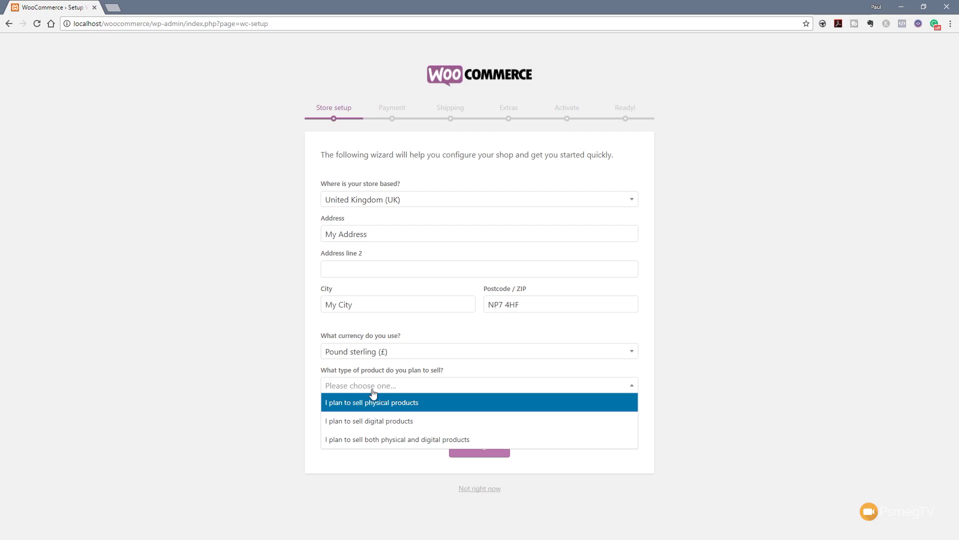
click(387, 440)
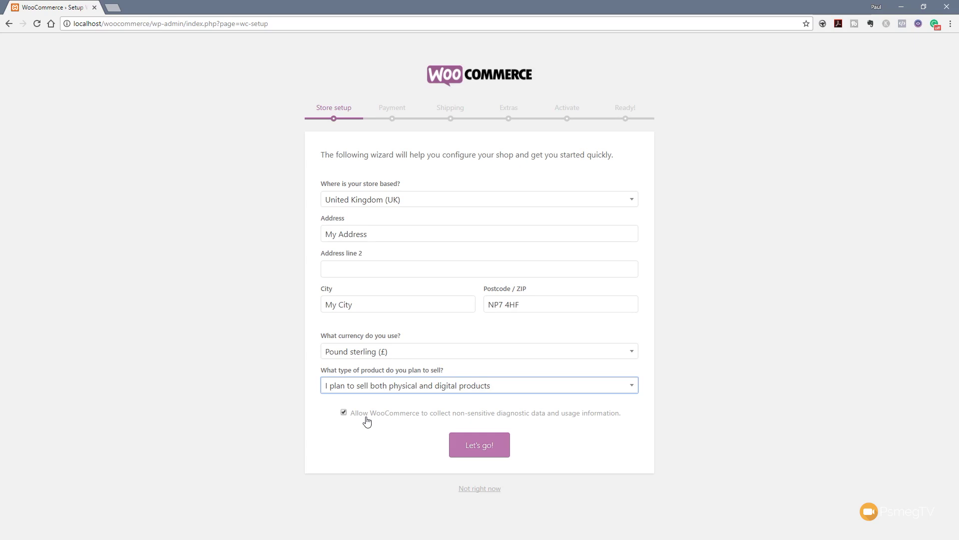
click(344, 414)
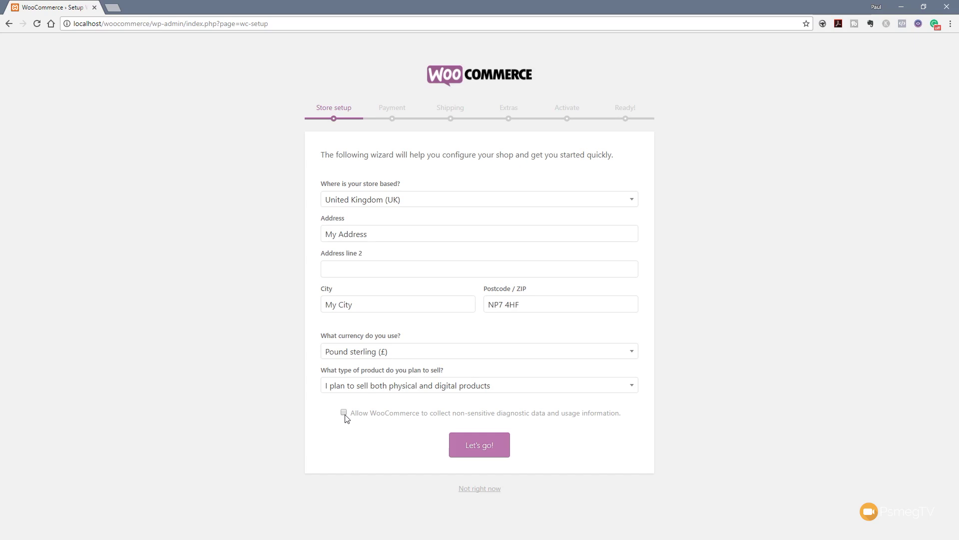
Submit the store details, disable Stripe, and enable PayPal Standard and Cash on delivery payments
click(483, 451)
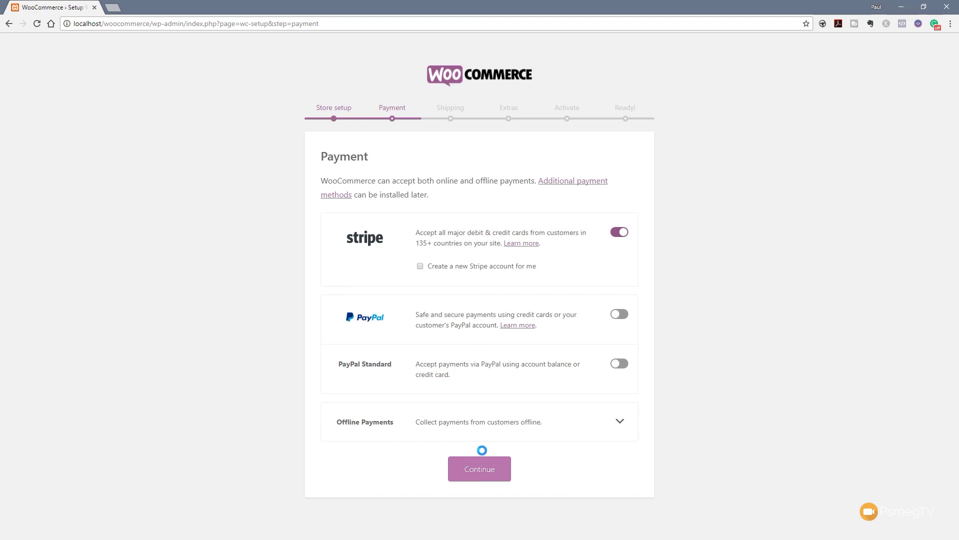
click(619, 233)
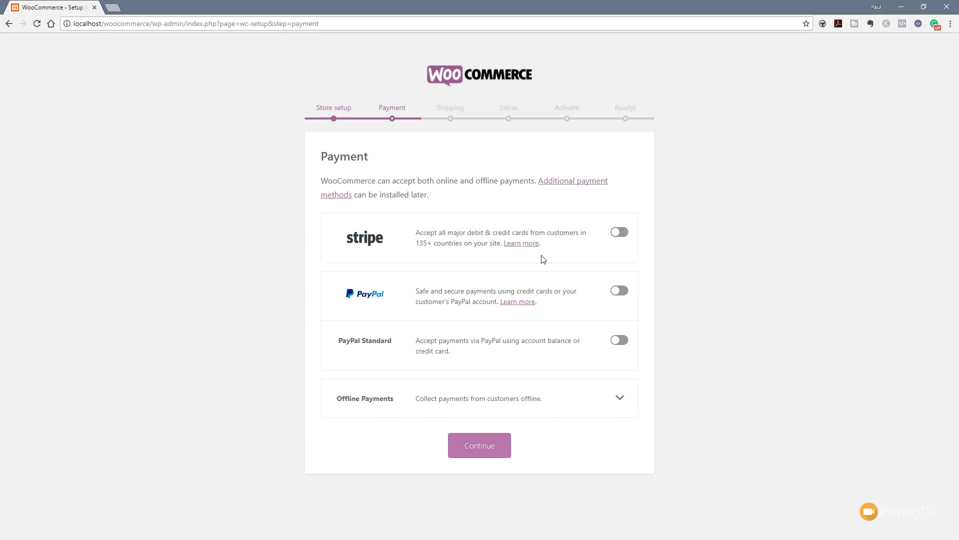
click(619, 341)
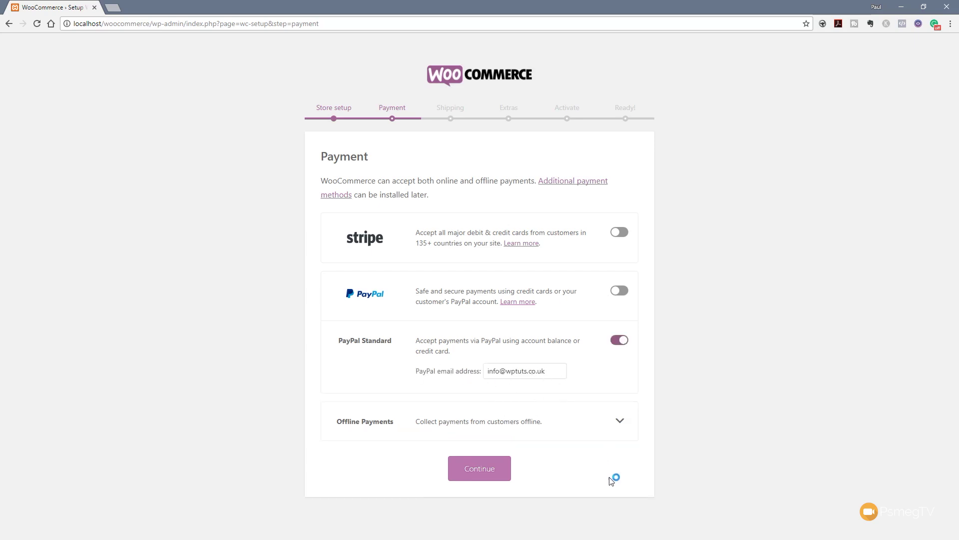
click(620, 421)
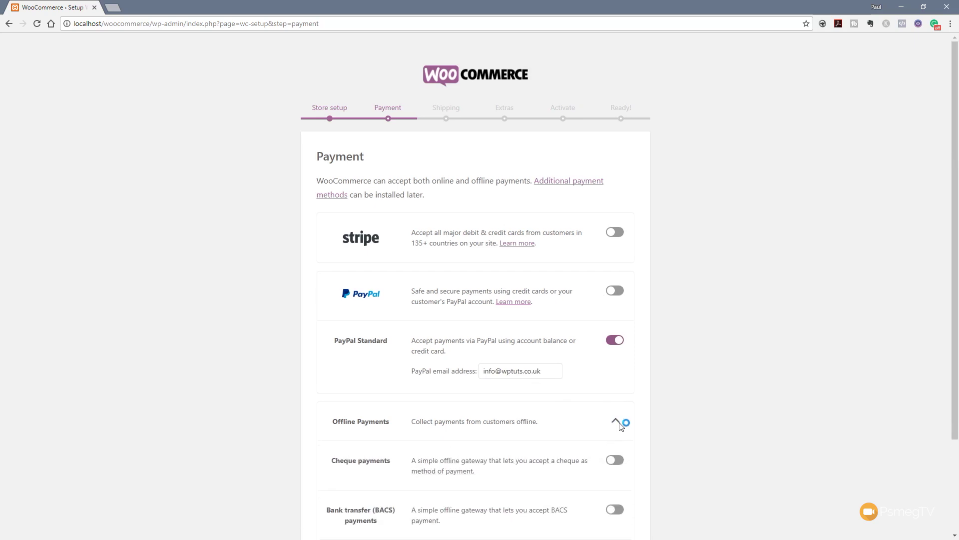
scroll(667, 424, down, 3)
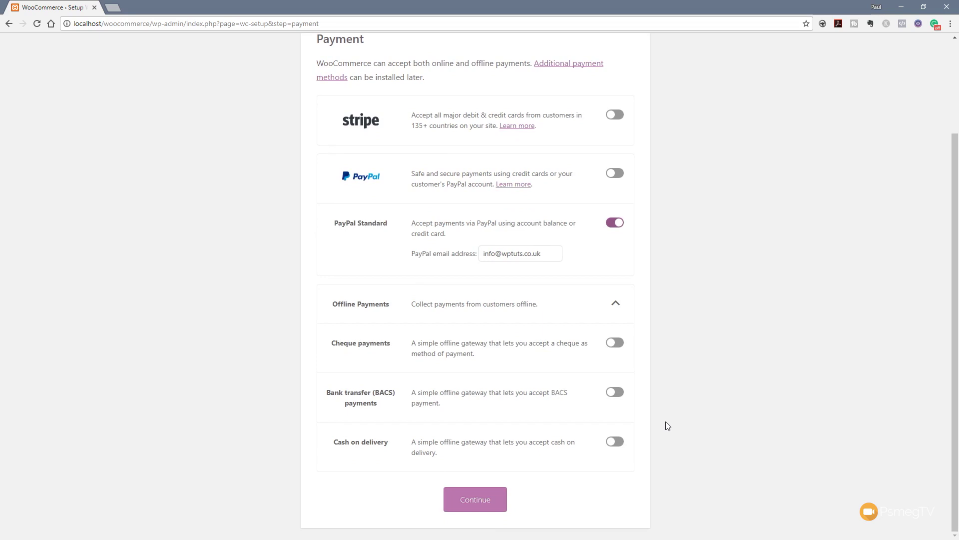
click(620, 443)
click(475, 499)
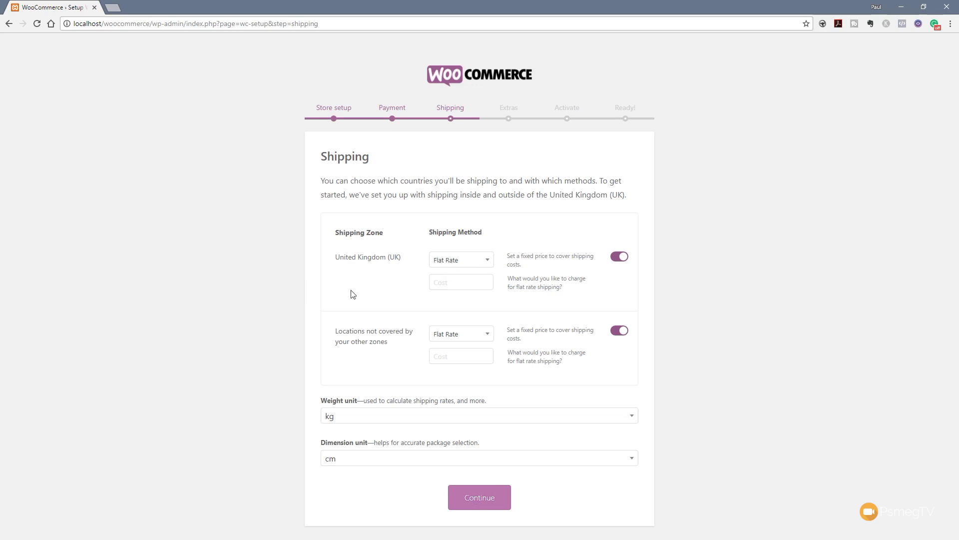
Keep Flat Rate shipping for the United Kingdom with a cost of 2.95
click(479, 263)
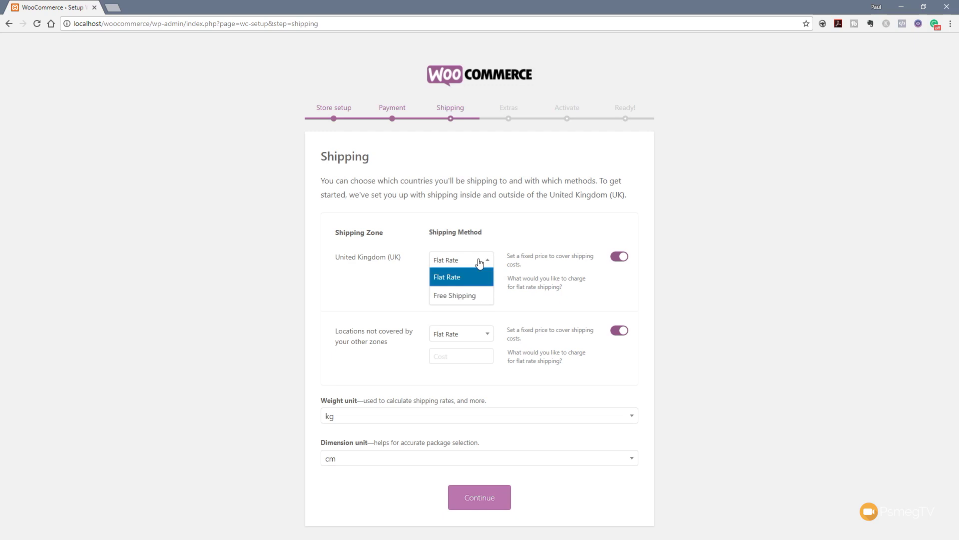
click(464, 277)
click(442, 286)
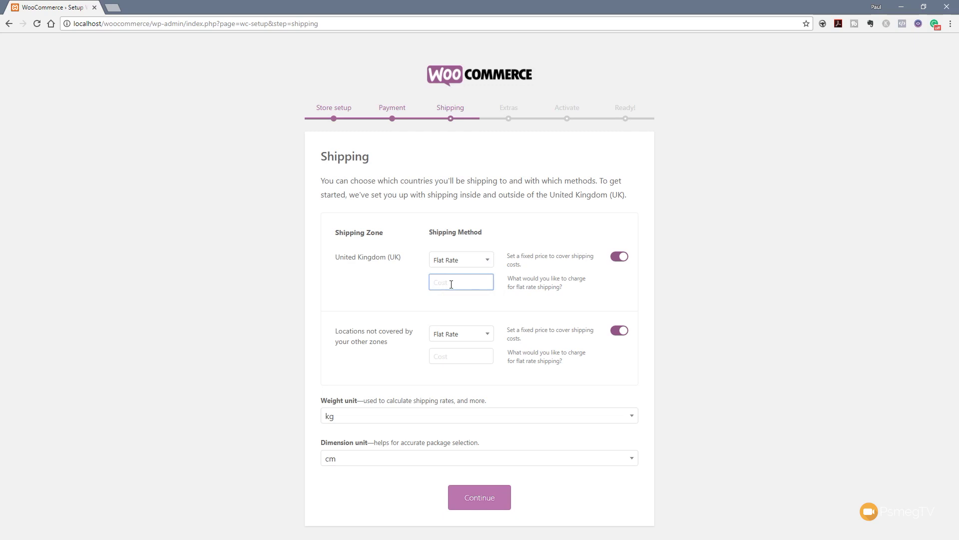
click(618, 259)
click(619, 257)
click(452, 282)
text(2.95)
click(390, 345)
Set a 4.95 flat rate cost for locations not covered by other zones
click(457, 359)
text(4.95)
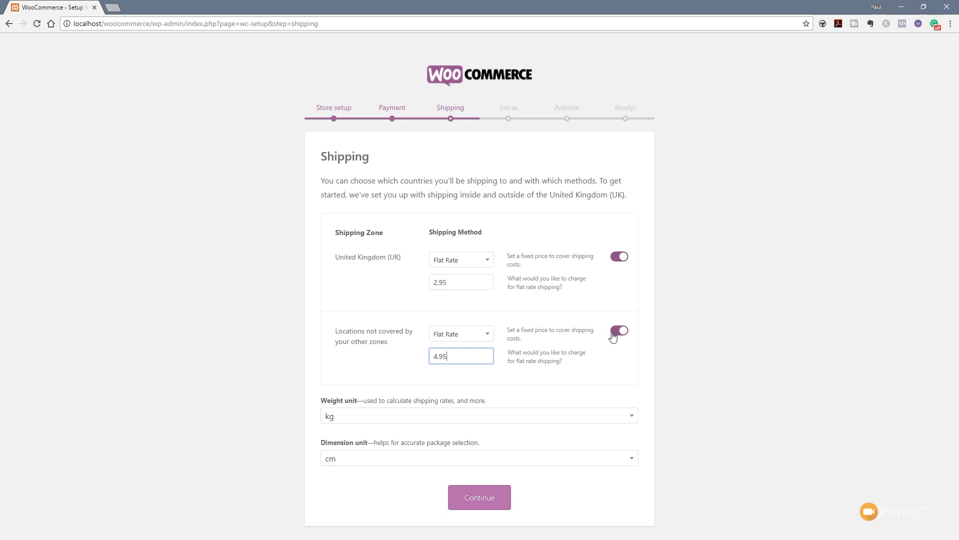
click(712, 409)
Change the dimension unit from cm to mm and save the shipping choices
click(357, 463)
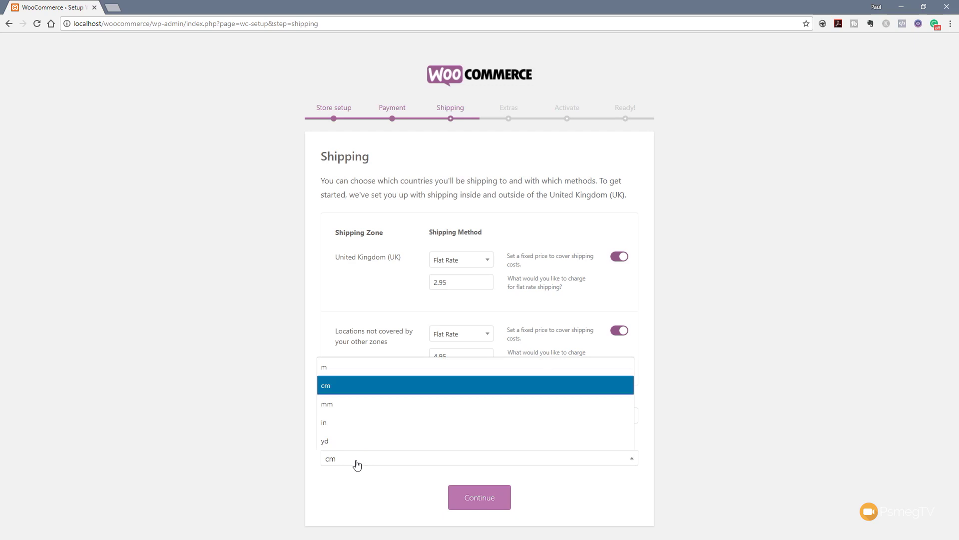
click(354, 404)
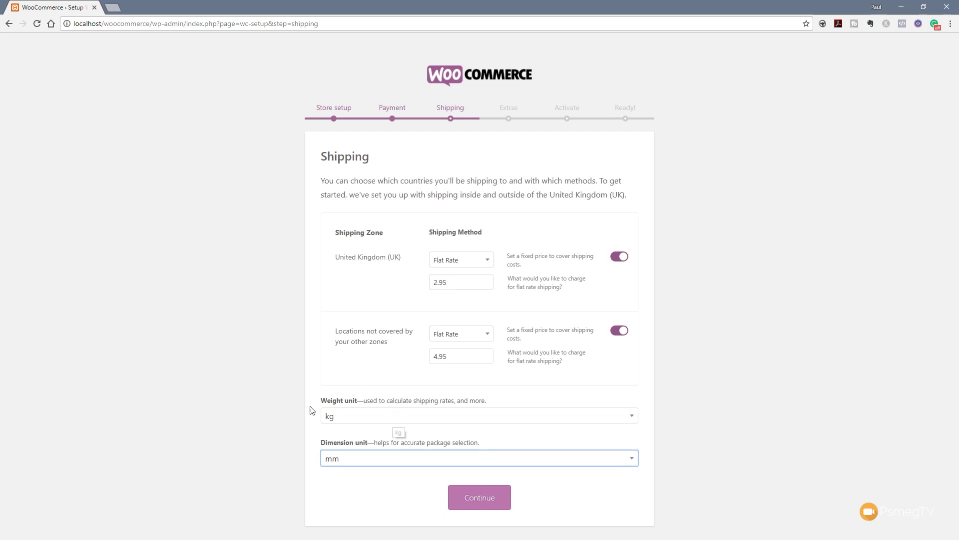
click(470, 495)
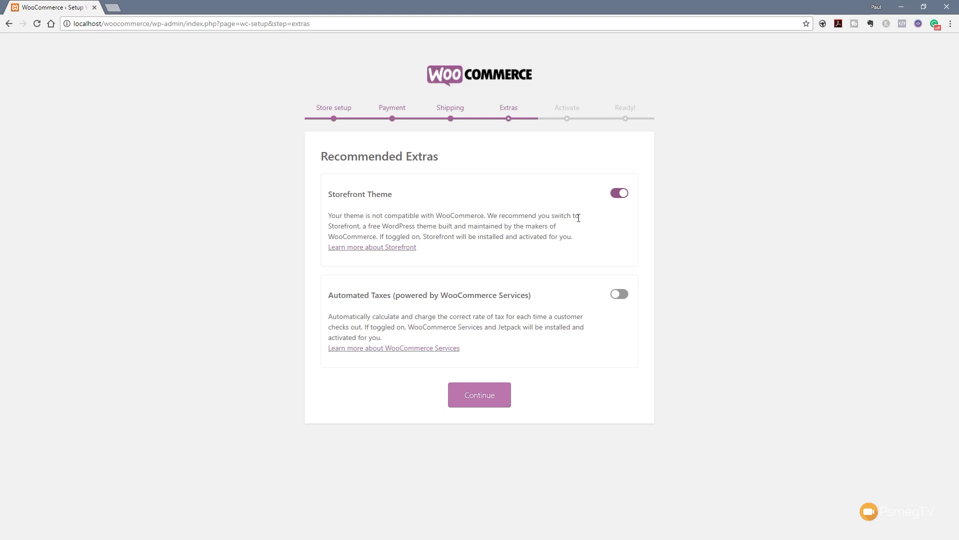
Switch off the Storefront Theme toggle and continue past Recommended Extras
click(618, 195)
click(484, 398)
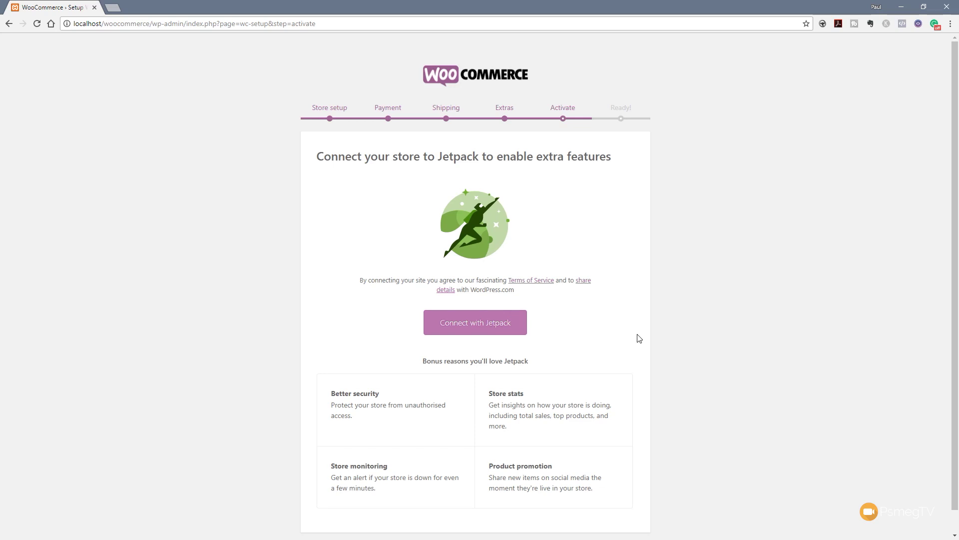
Skip the Jetpack connection on the Activate page to finish the wizard
scroll(677, 319, down, 1)
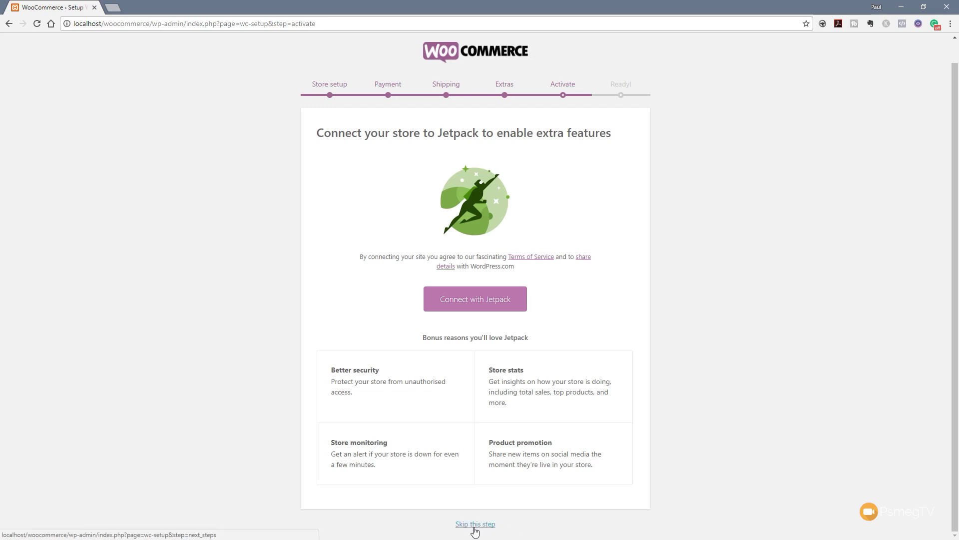
click(474, 527)
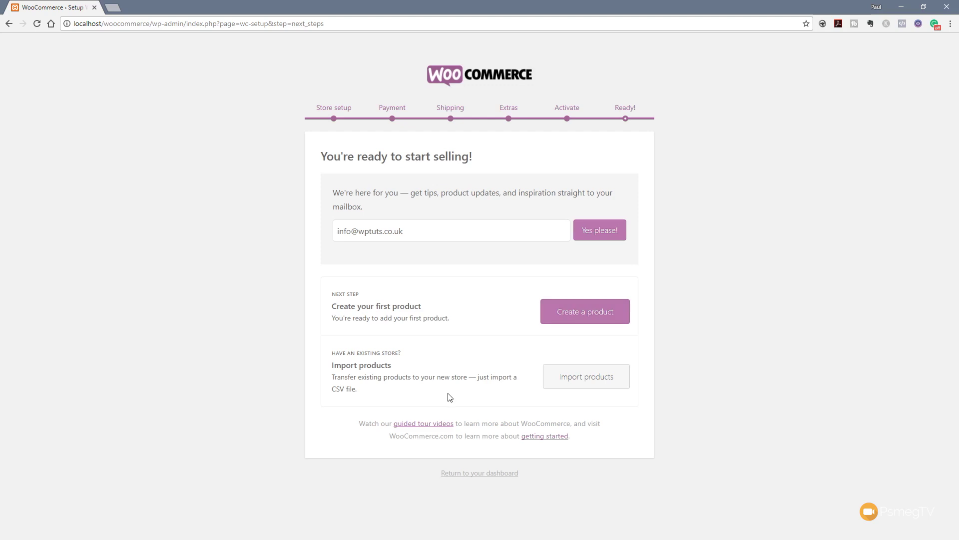
click(493, 475)
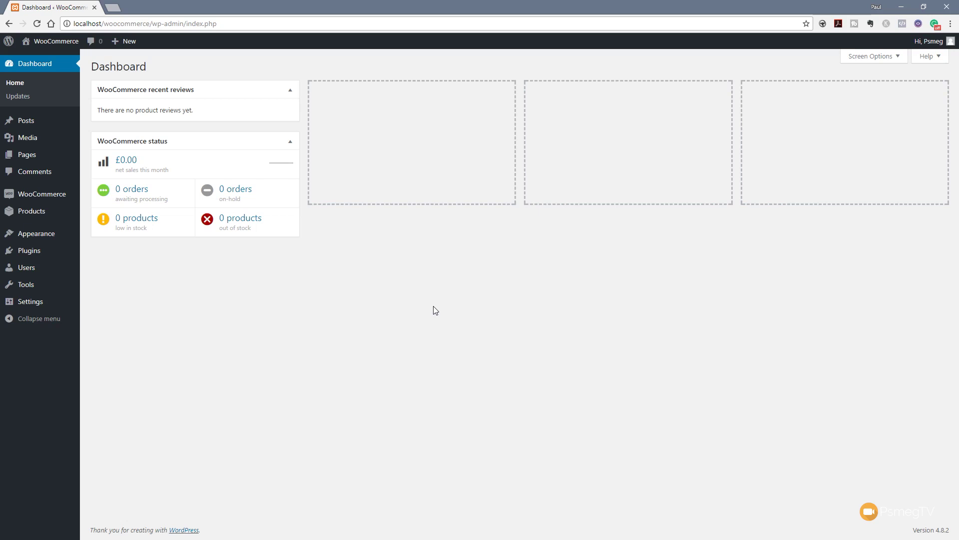
Show All Pages: Basket, Checkout, My account, Sample Page and Shop
mouse_move(25, 157)
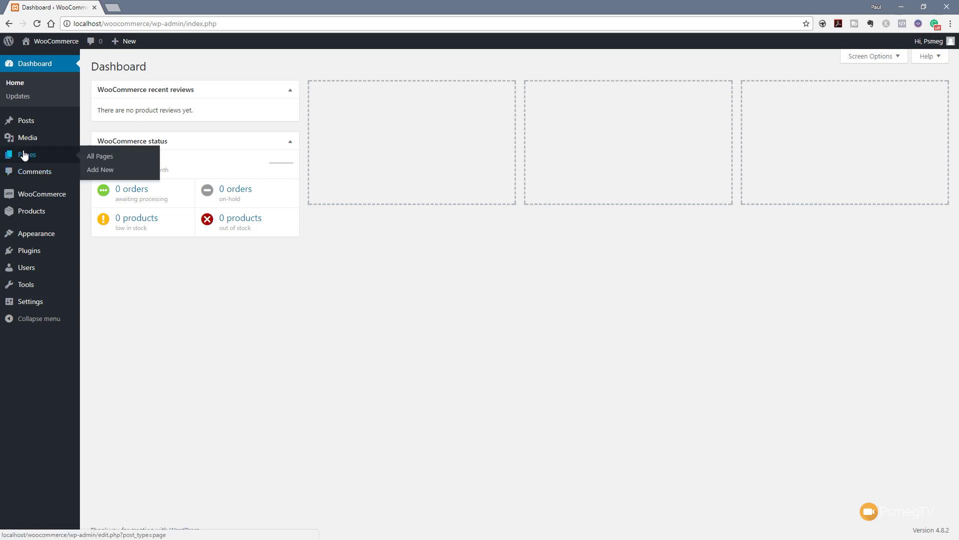
click(98, 158)
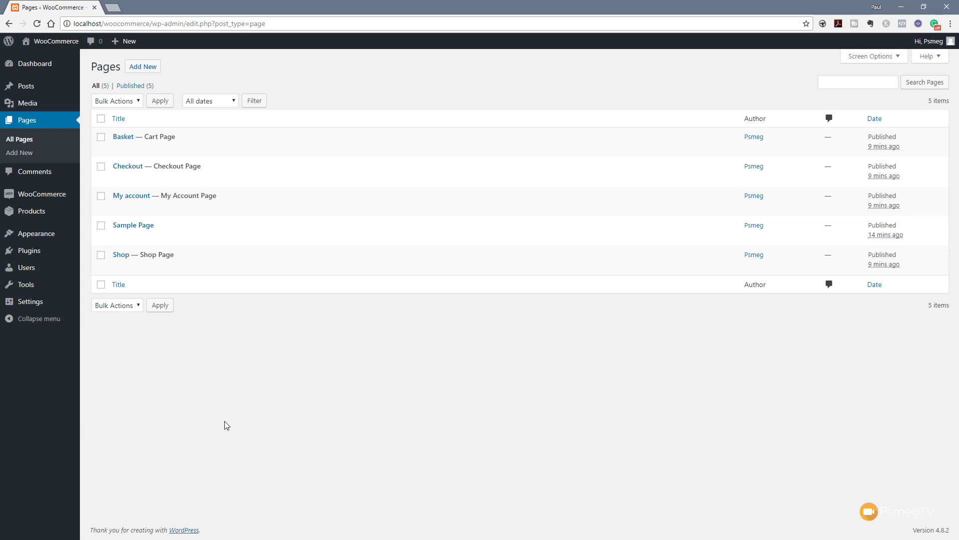
mouse_move(58, 198)
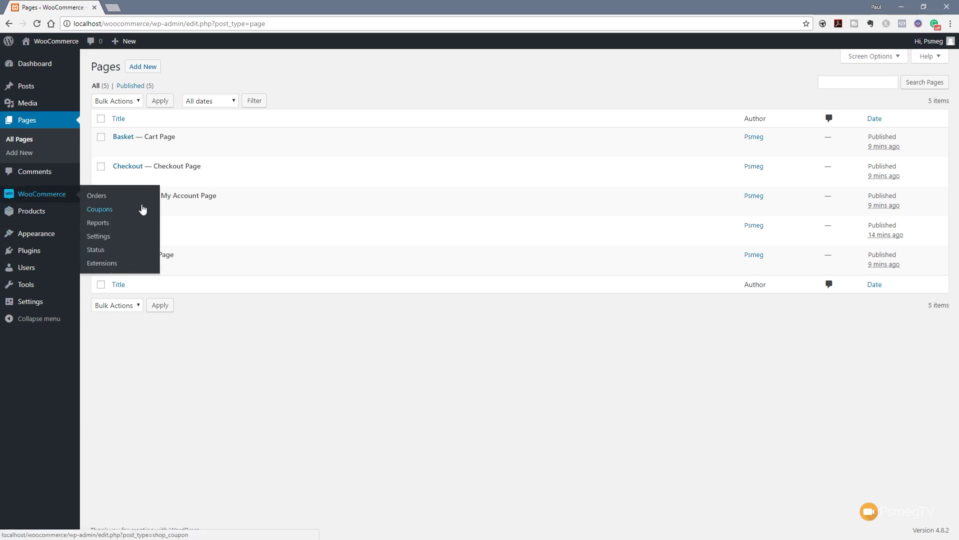
Review WooCommerce's General settings, then open the Products settings section
click(99, 237)
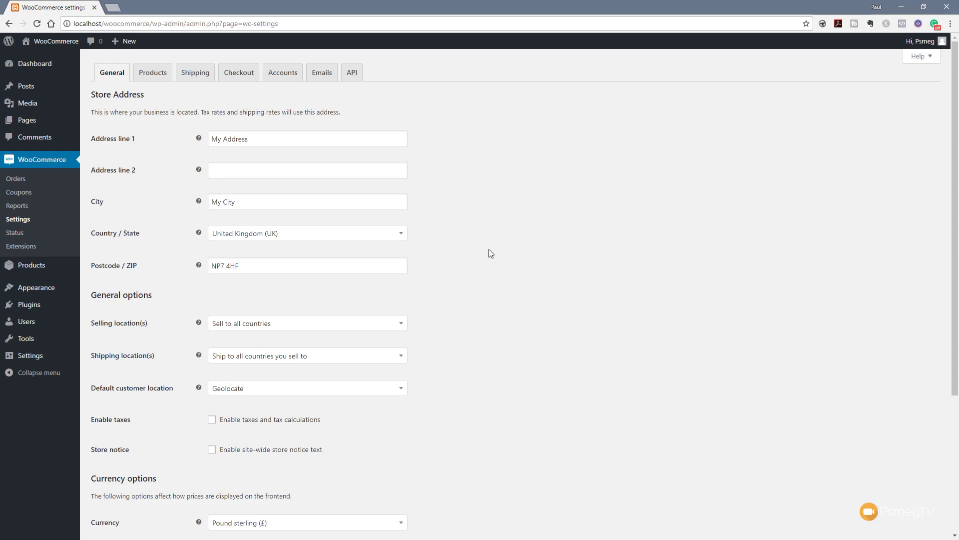
scroll(501, 270, down, 4)
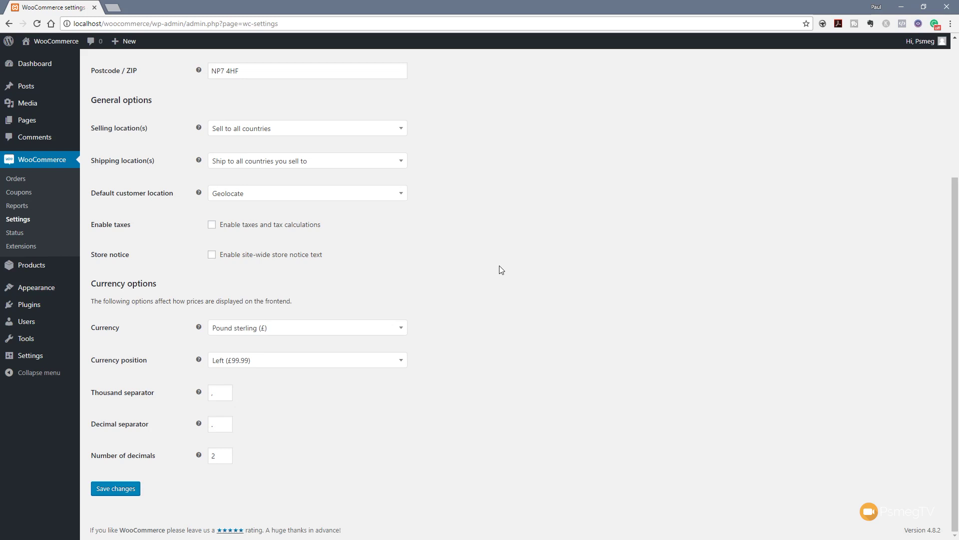
scroll(500, 266, up, 4)
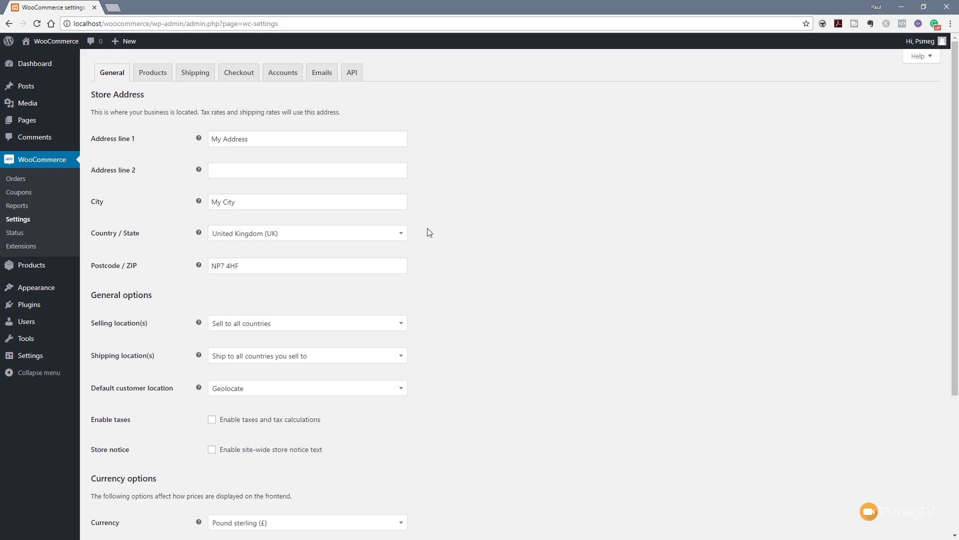
click(152, 72)
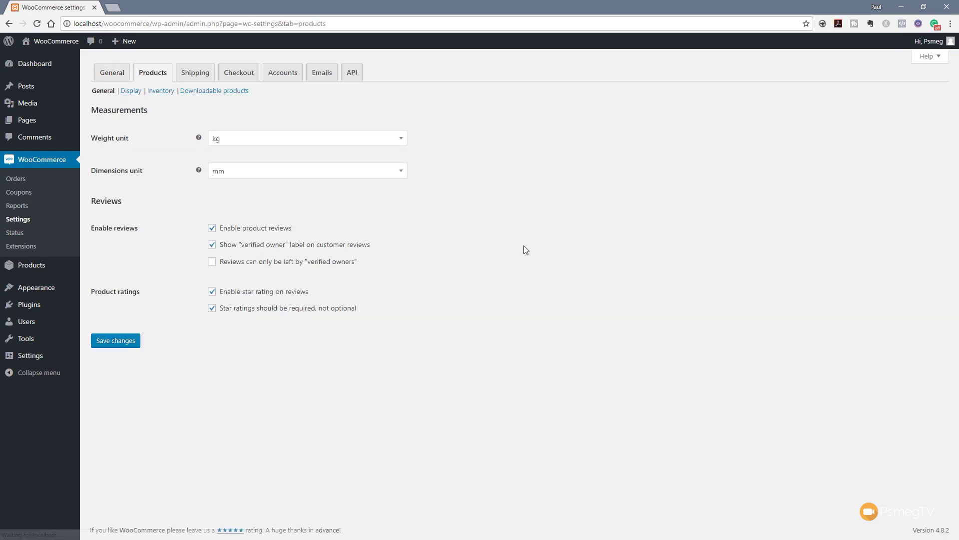